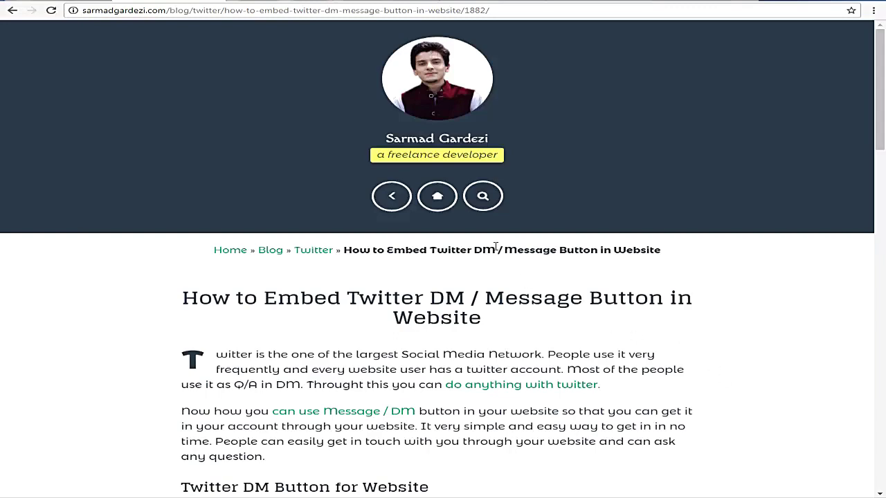
Step: Open the demo Message button near the end of the article and send "hello world" as a direct message
scroll(553, 284, "down", 15)
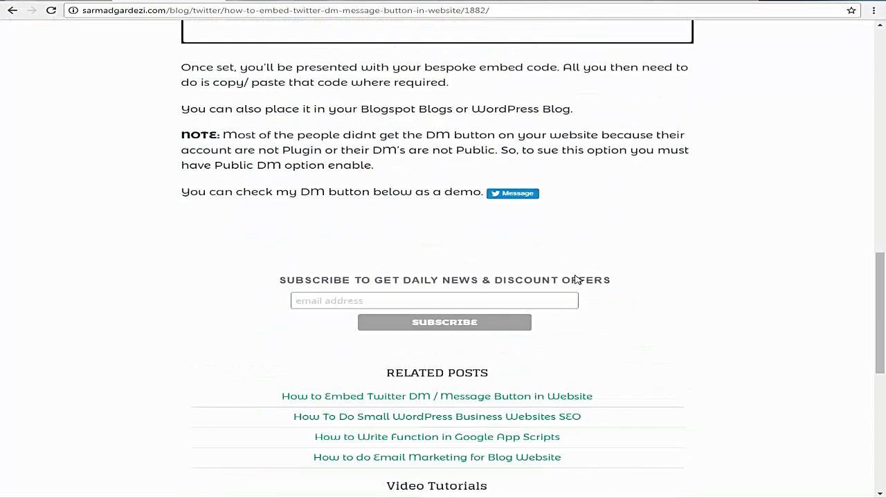
left_click(520, 195)
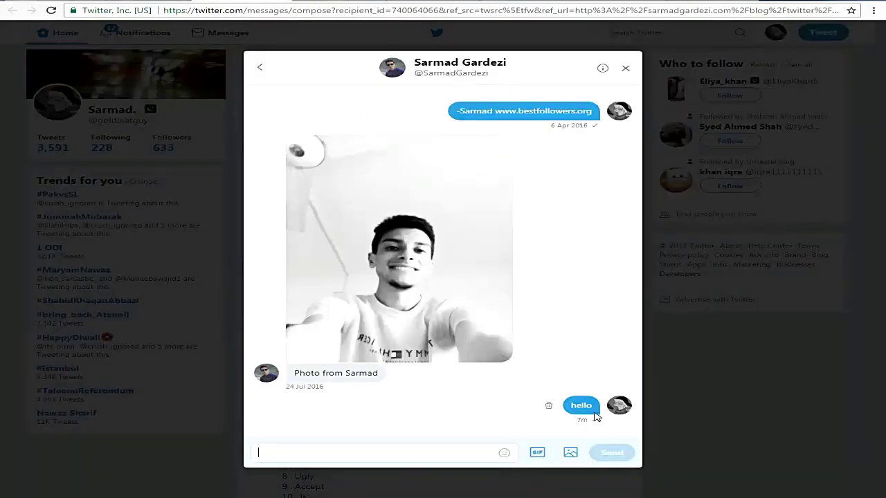
type("hello world")
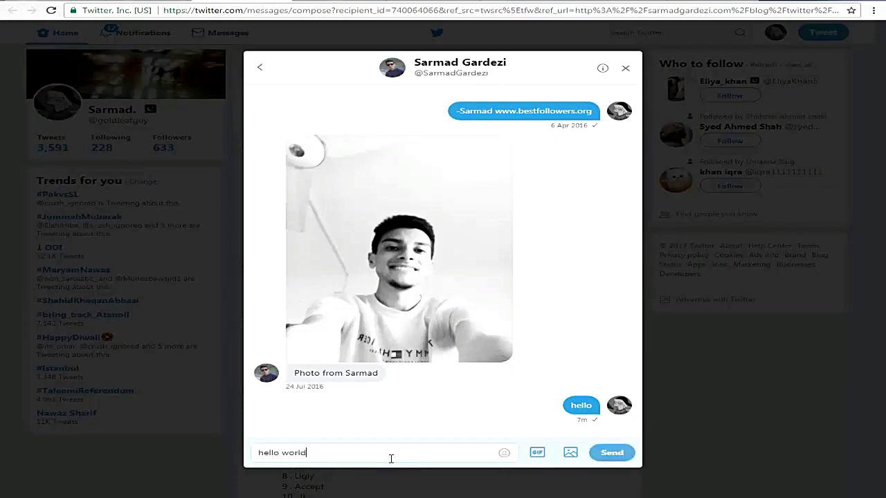
key("Return")
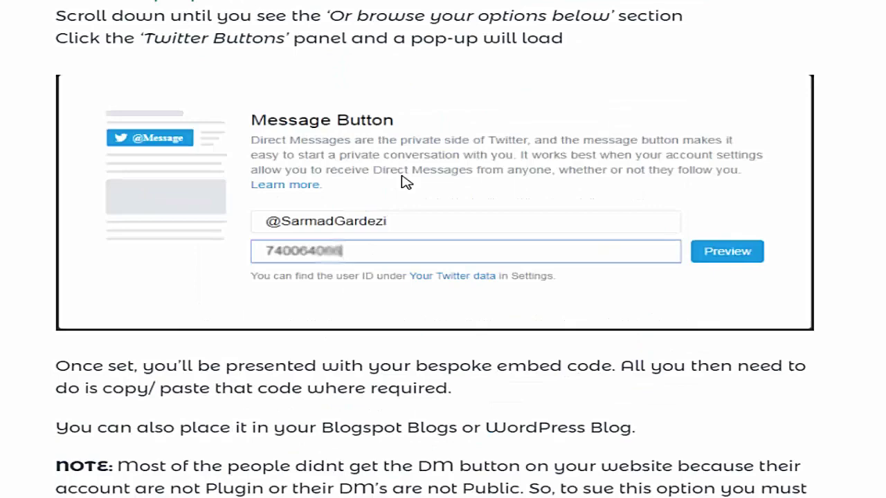
Step: On publish.twitter.com, choose the Message Button from the Twitter Buttons and fill in the account's username
scroll(405, 182, "up", 13)
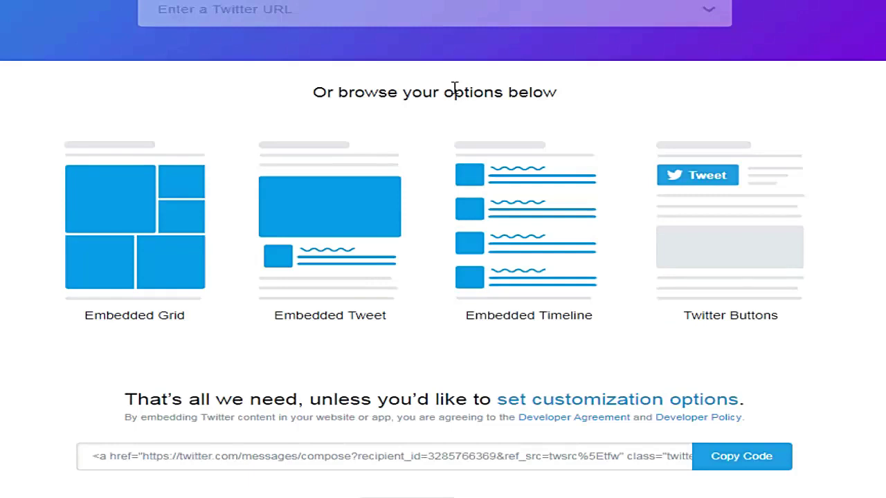
left_click(721, 220)
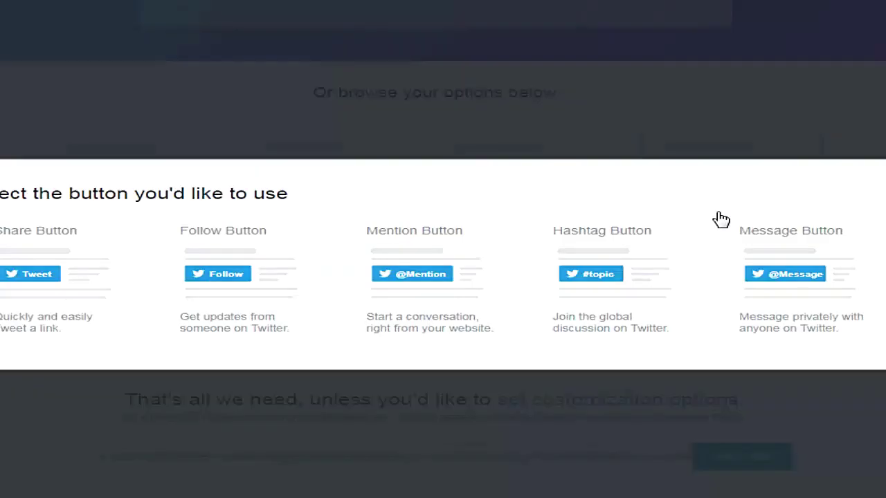
left_click(815, 256)
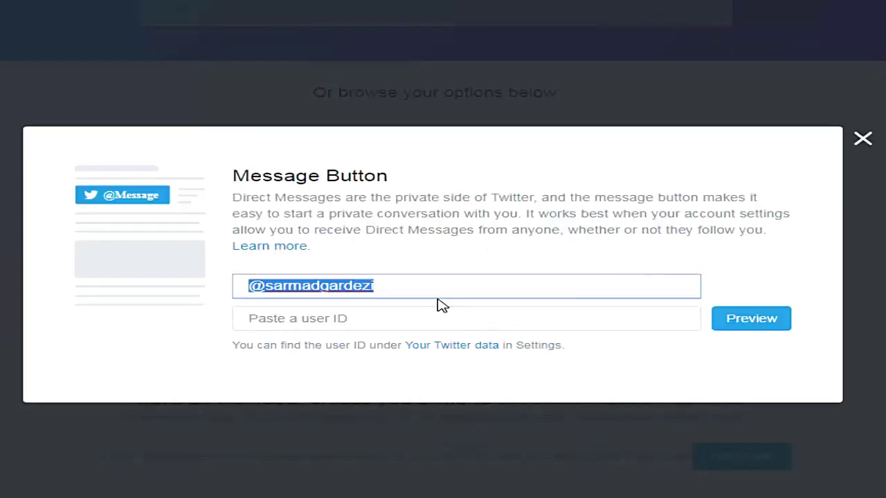
left_click(374, 323)
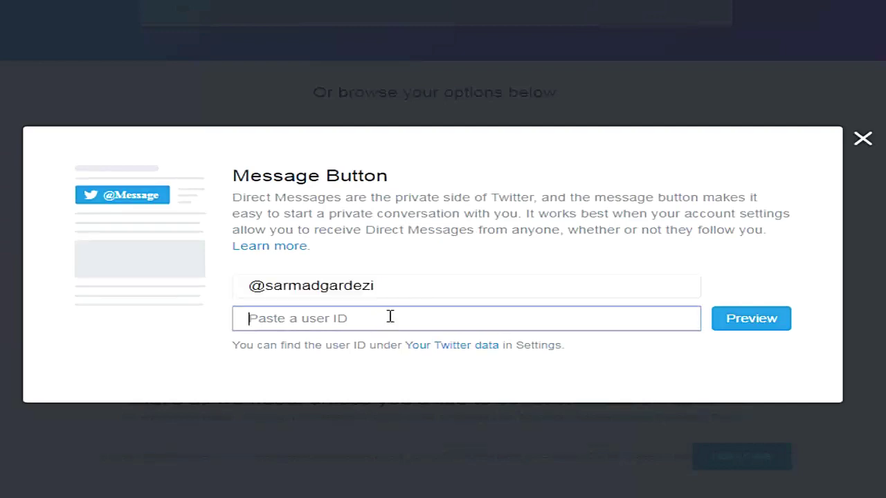
left_click(416, 284)
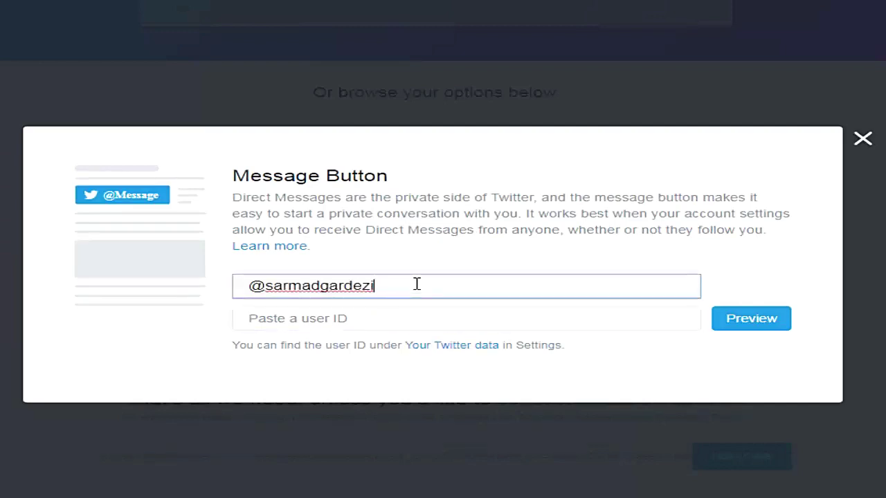
left_click(392, 319)
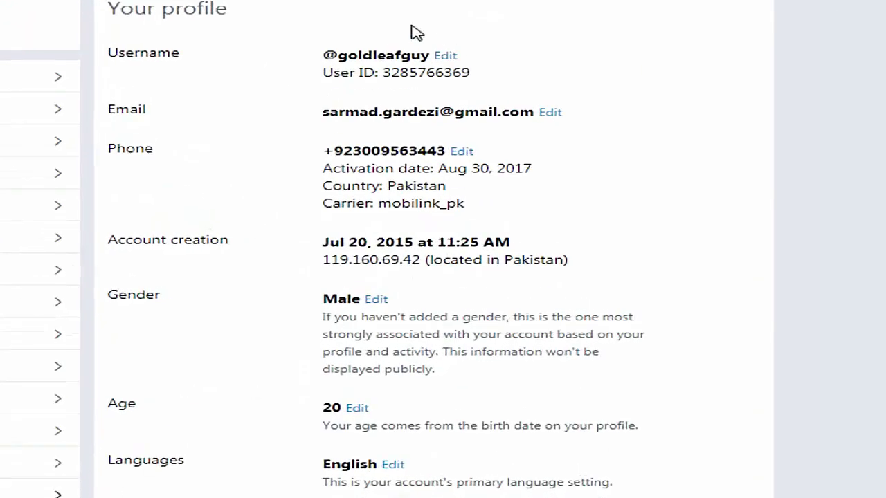
Step: Copy the numeric user ID from the Twitter profile data and paste it into the Message Button's user ID field
double_click(425, 72)
right_click(425, 72)
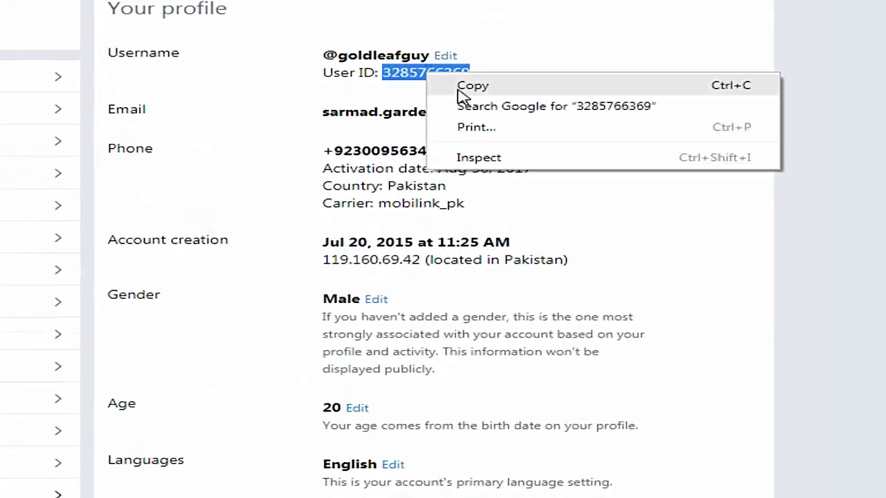
left_click(472, 86)
left_click(373, 4)
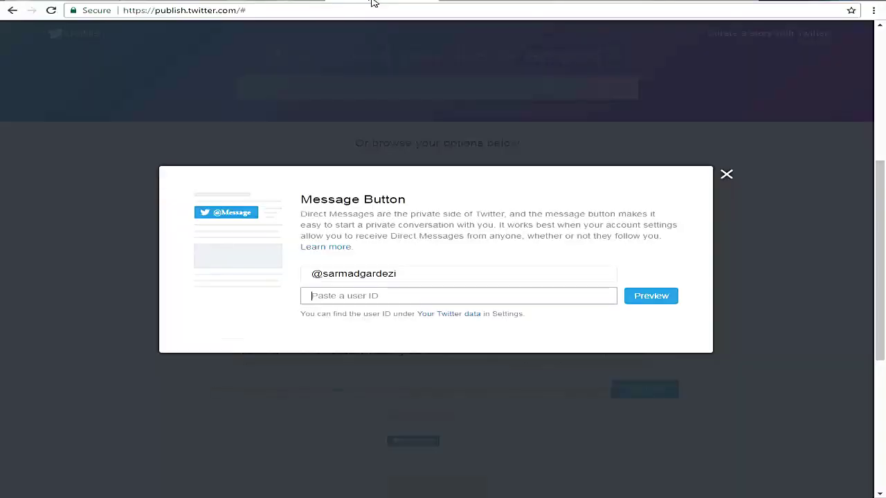
right_click(406, 297)
left_click(451, 362)
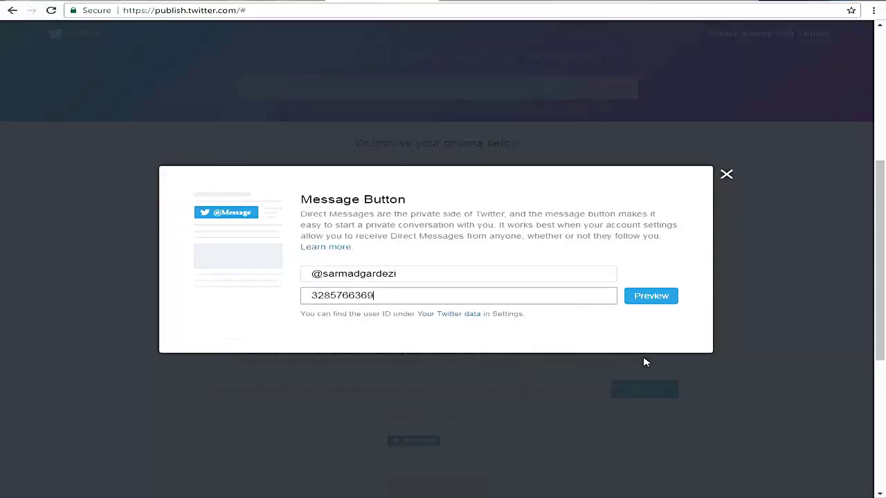
Step: Preview the message button and copy its generated embed code
left_click(660, 303)
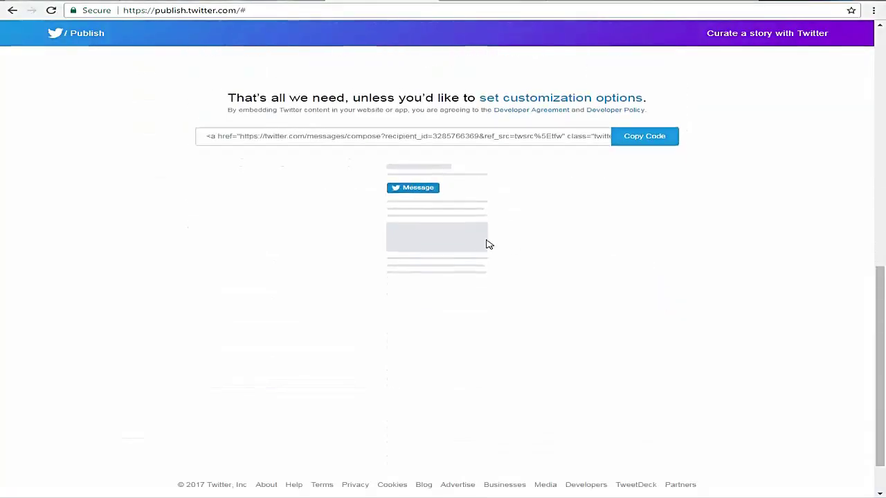
left_click(650, 131)
left_click(596, 206)
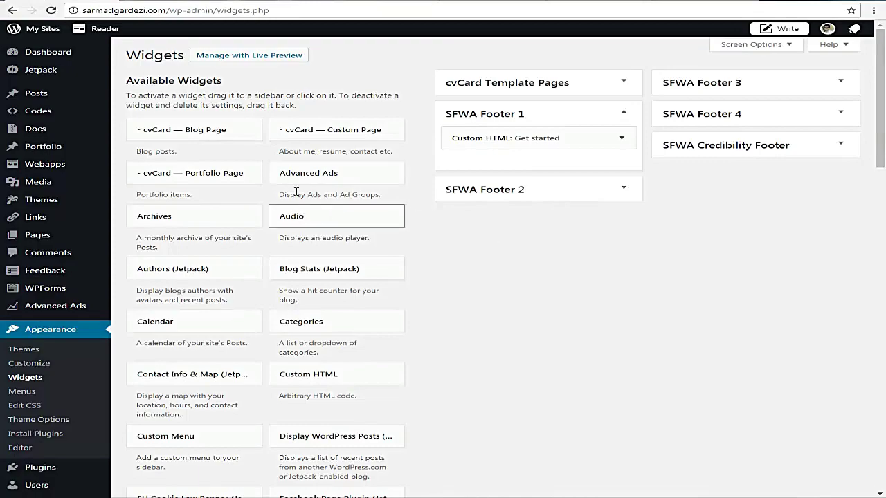
Step: In the WordPress widgets, add a Custom HTML widget to SFWA Footer 1 and paste the embed code as its content
left_click_drag(365, 367, 530, 153)
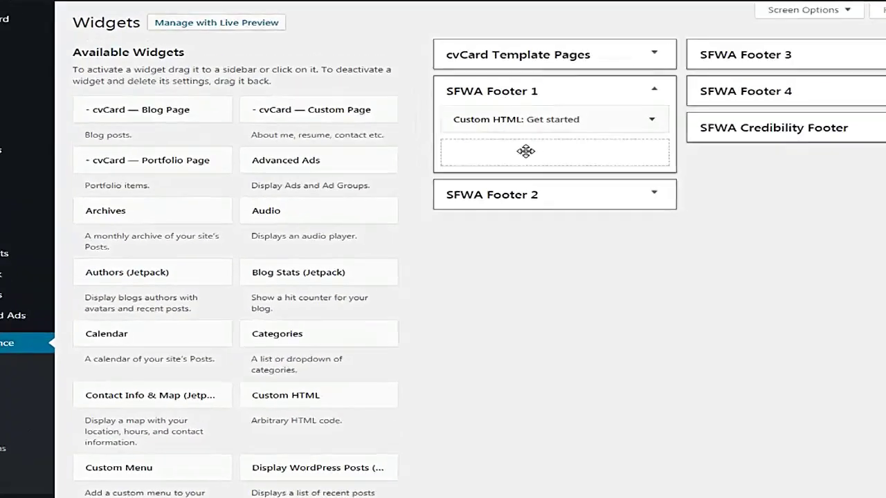
left_click(451, 305)
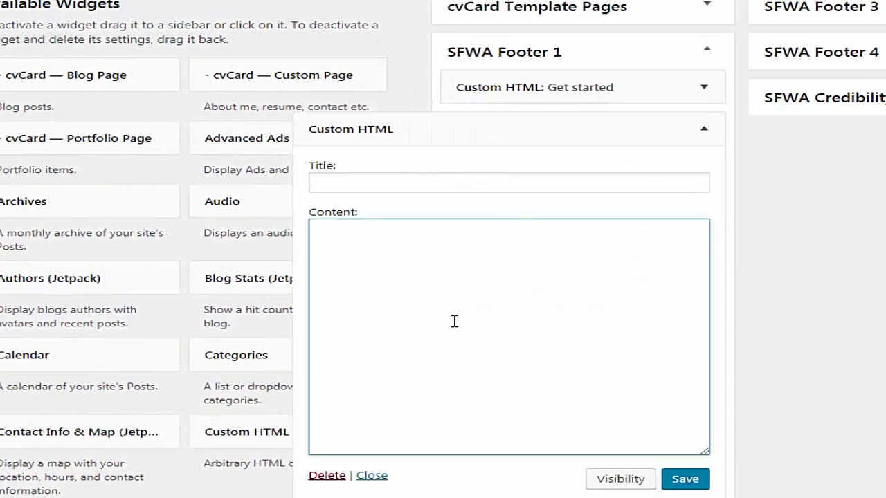
key("ctrl+v")
Step: Title the new Custom HTML widget "Message me any issue" and save it
left_click(447, 185)
type("Message me any")
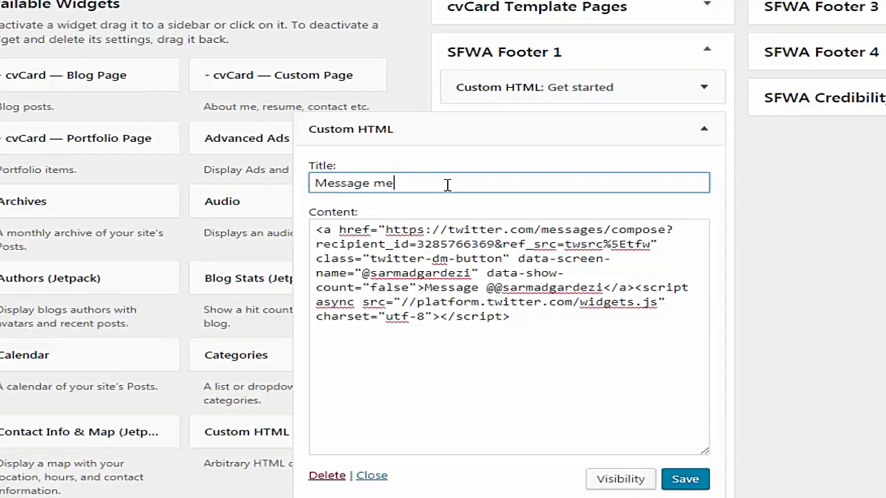
type(" issue")
left_click(701, 480)
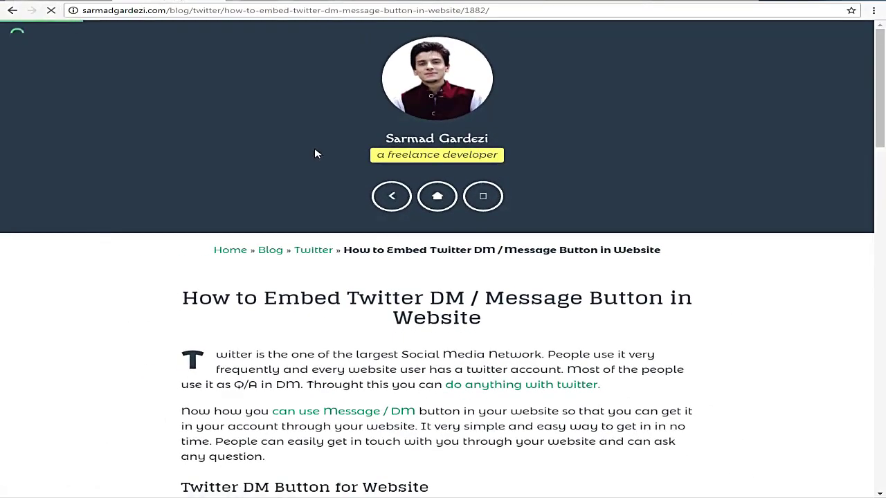
Step: Check the message buttons in the article page's footer and in the Get in Touch section of the blog The tech Stories
scroll(297, 180, "down", 20)
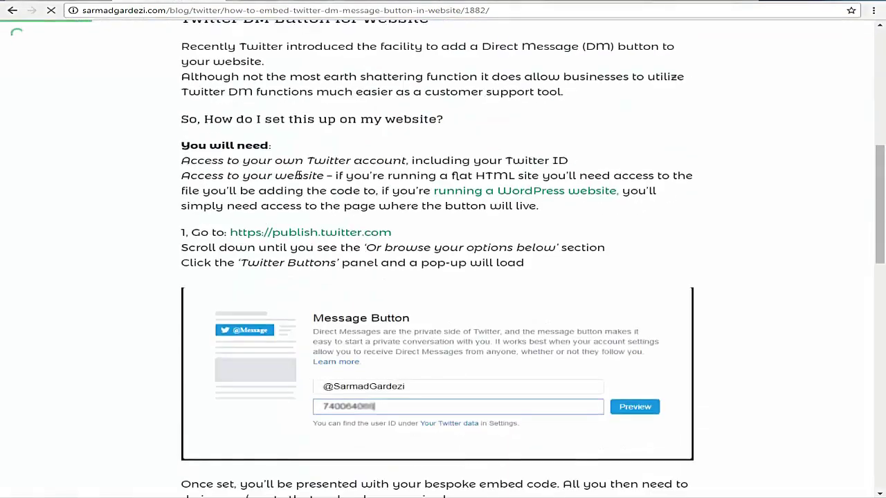
scroll(299, 180, "down", 4)
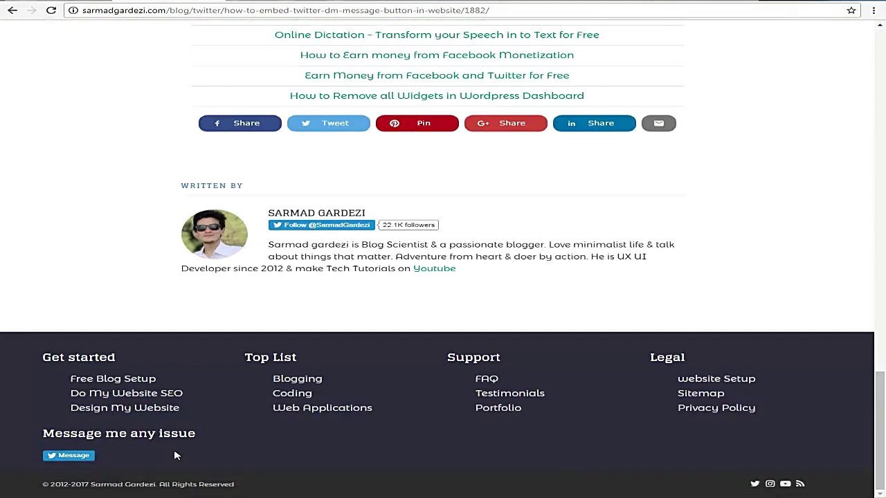
left_click(663, 3)
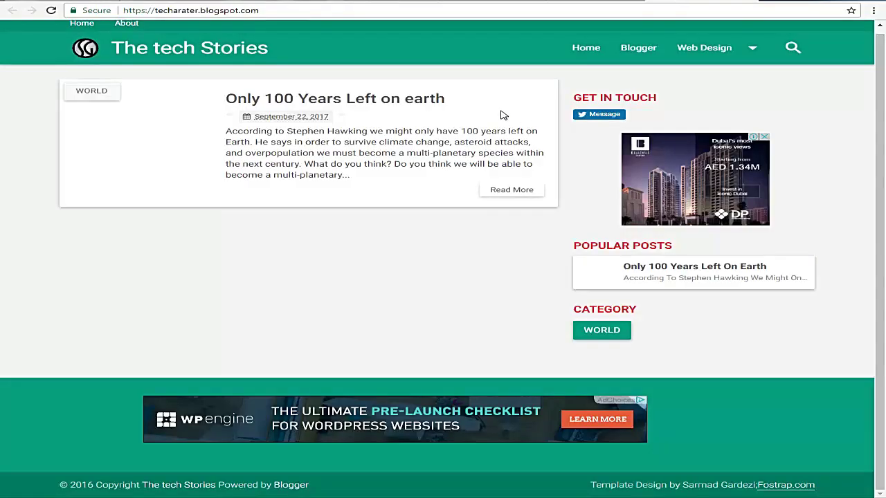
left_click(596, 117)
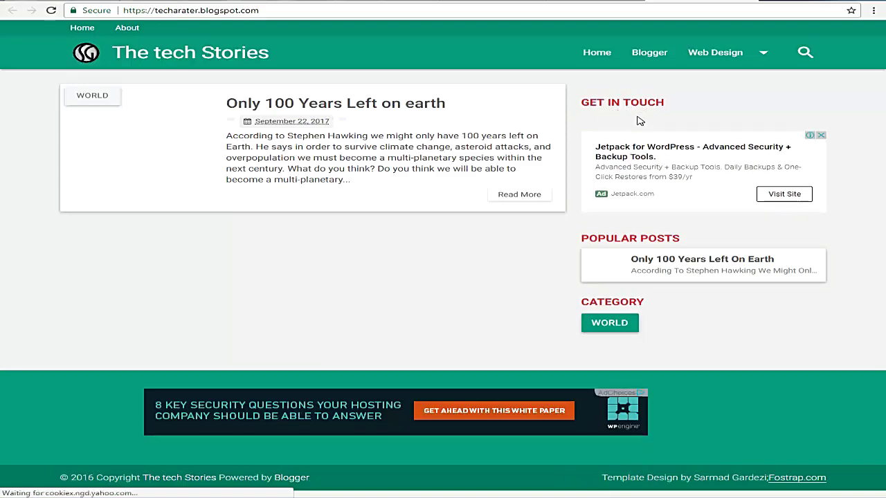
Step: Switch to the Blogger layout of The tech Stories and view the gadgets available for the sidebar
left_click(588, 1)
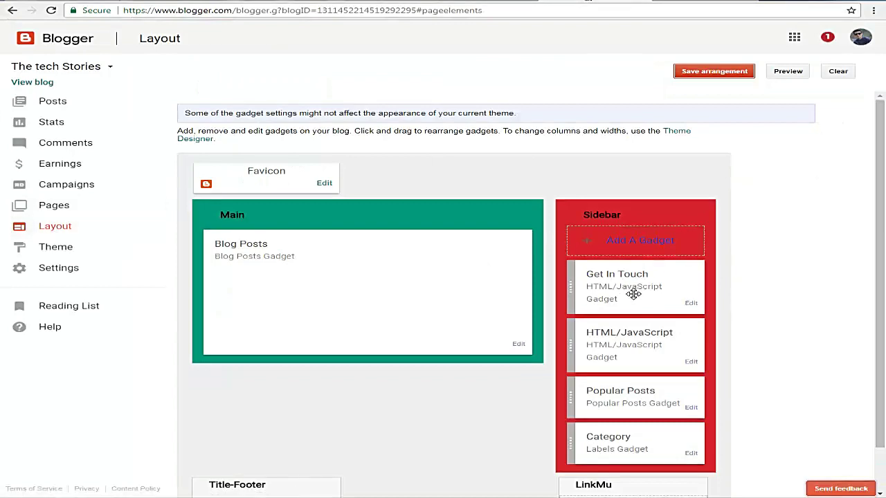
left_click(634, 240)
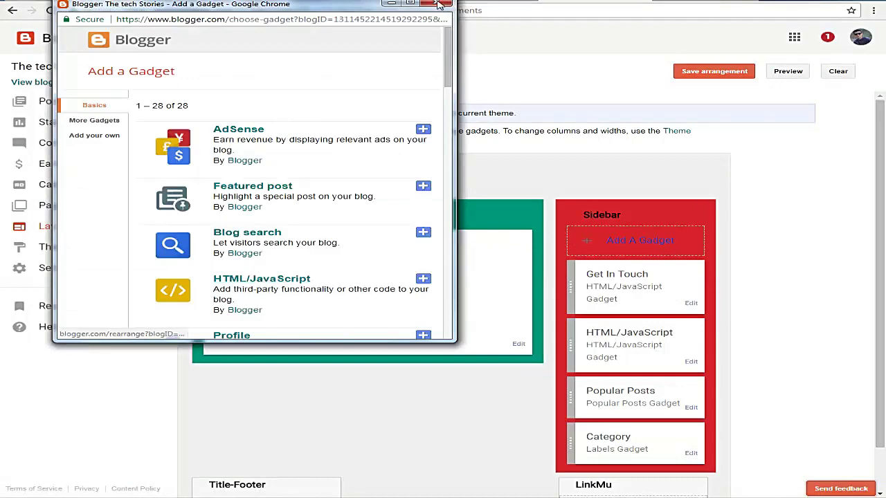
key("ctrl+w")
Step: Paste the embed code into the sidebar's Get in Touch HTML/JavaScript gadget, save the gadget and arrangement, and view the blog
left_click(690, 302)
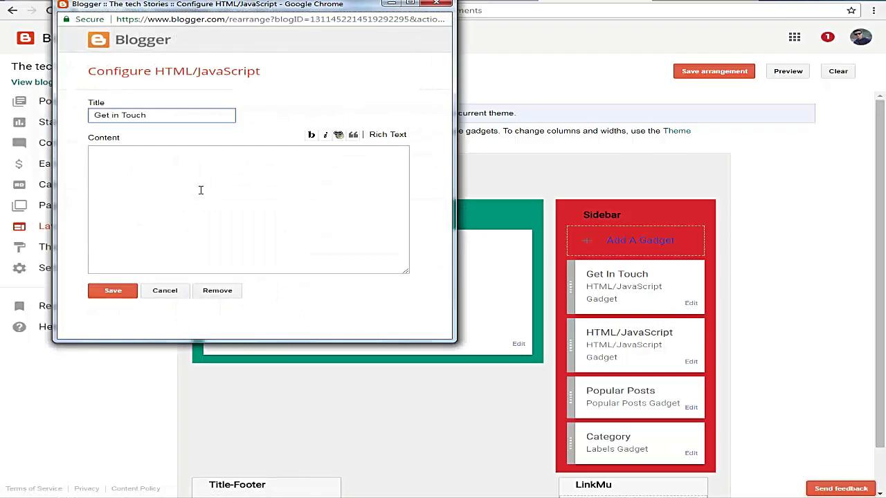
left_click(201, 190)
key("ctrl+v")
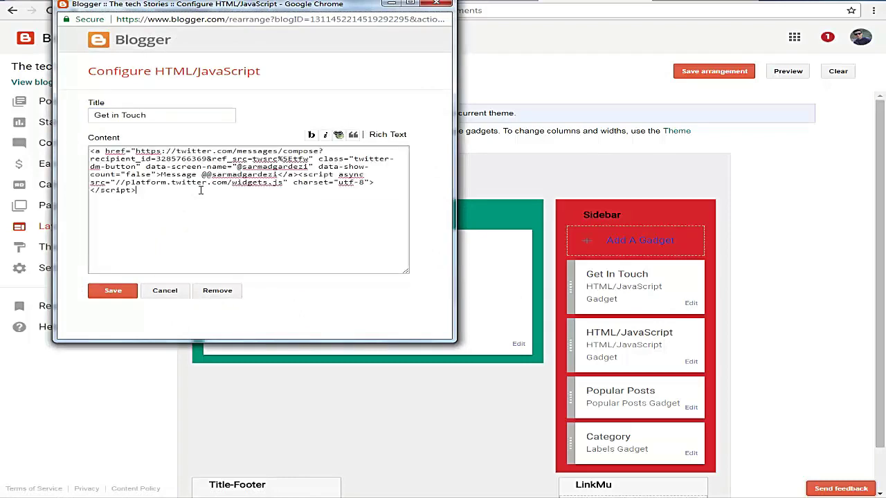
left_click(118, 291)
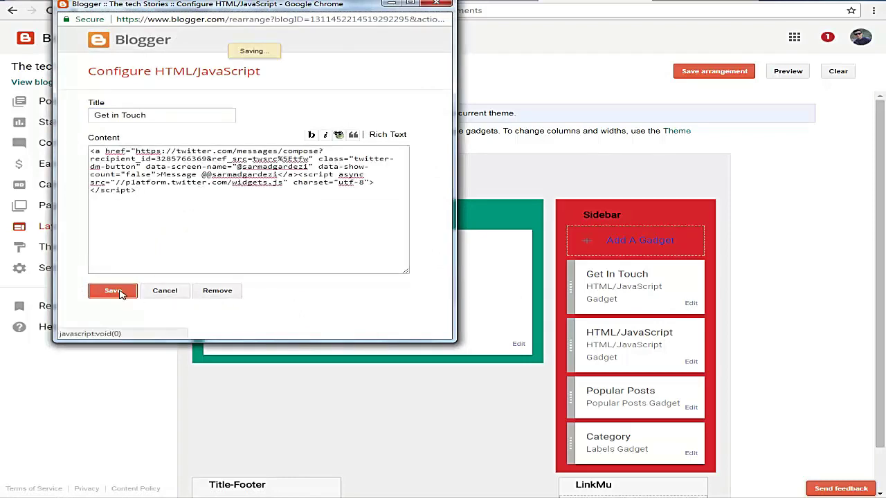
left_click(723, 78)
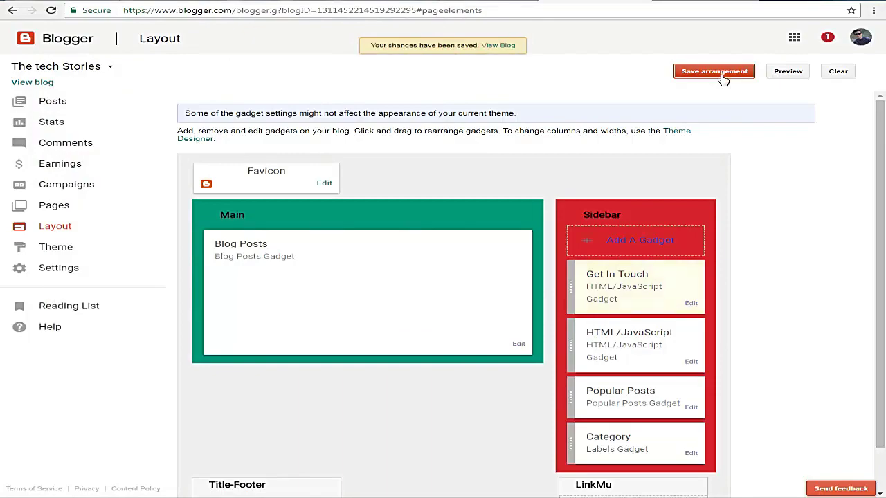
left_click(643, 0)
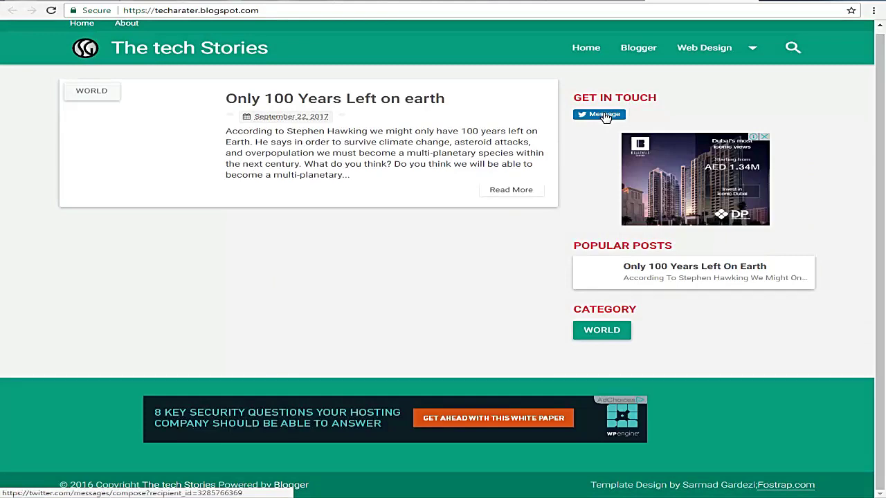
Step: Open and close the live chat widget on the Facebook Messenger demo page
left_click(277, 0)
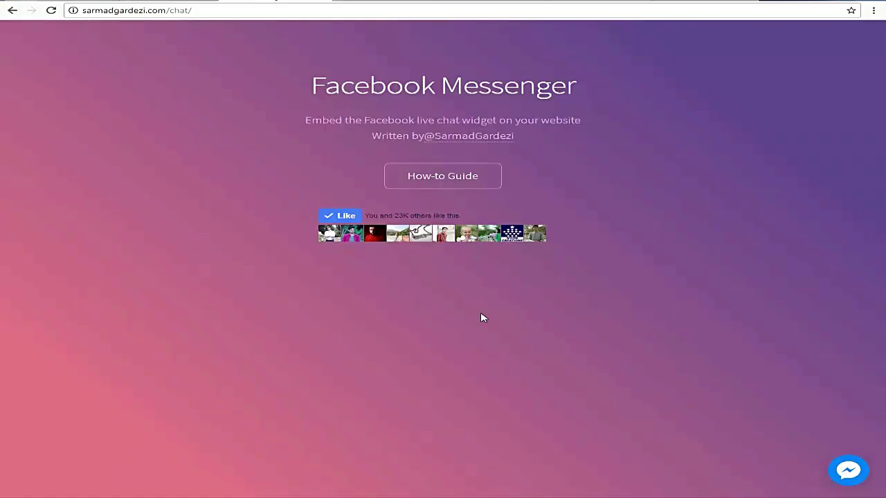
left_click(850, 472)
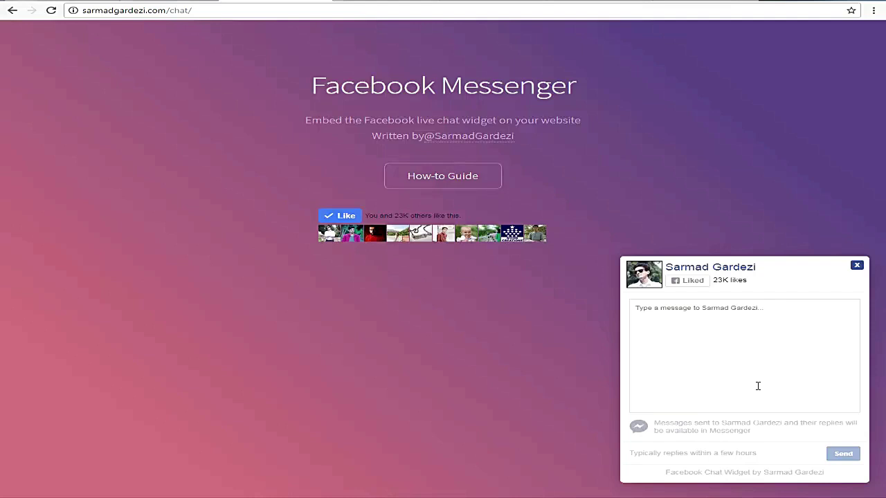
left_click(814, 274)
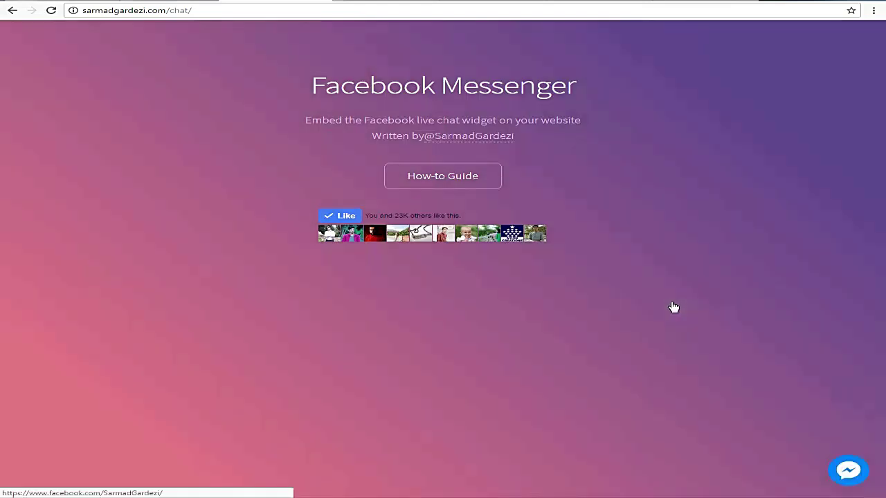